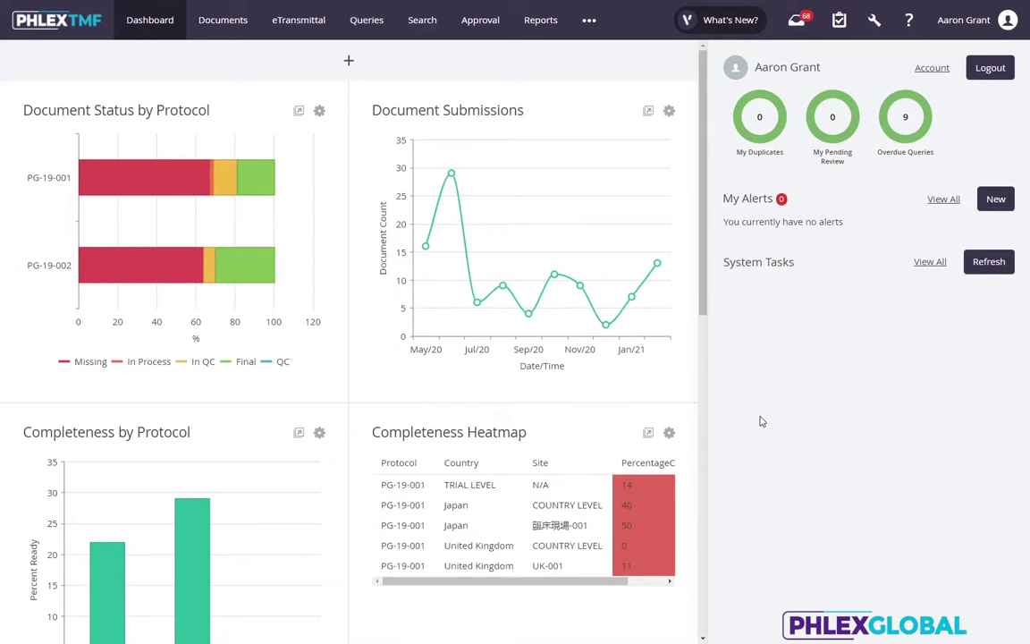
# - In Study Mgmt, expand Avaniloprine and show protocol PG-19-001's PACKAGE tab
pyautogui.click(588, 19)
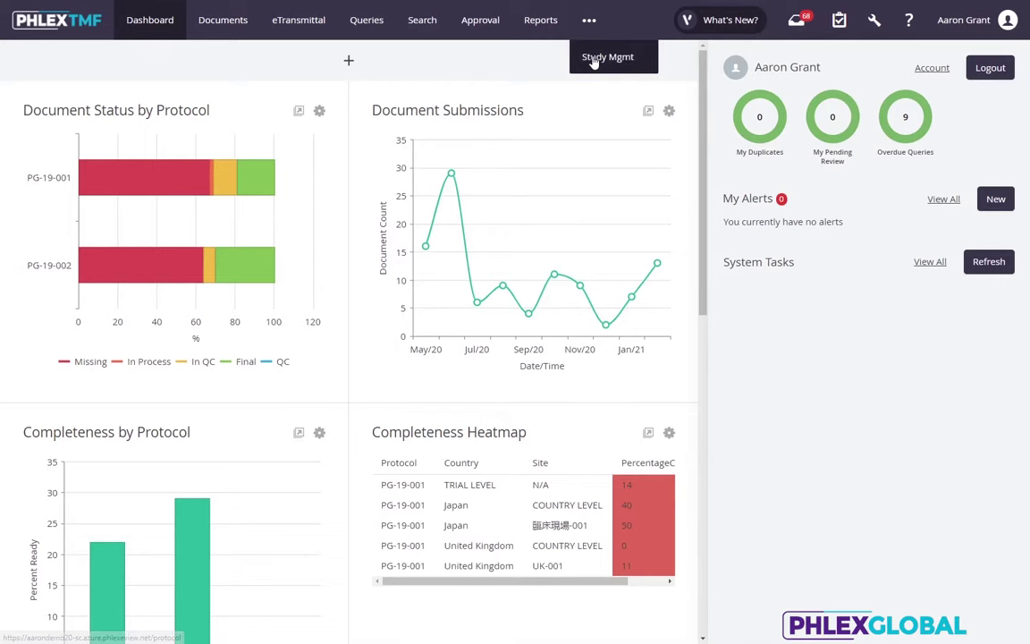
pyautogui.click(593, 59)
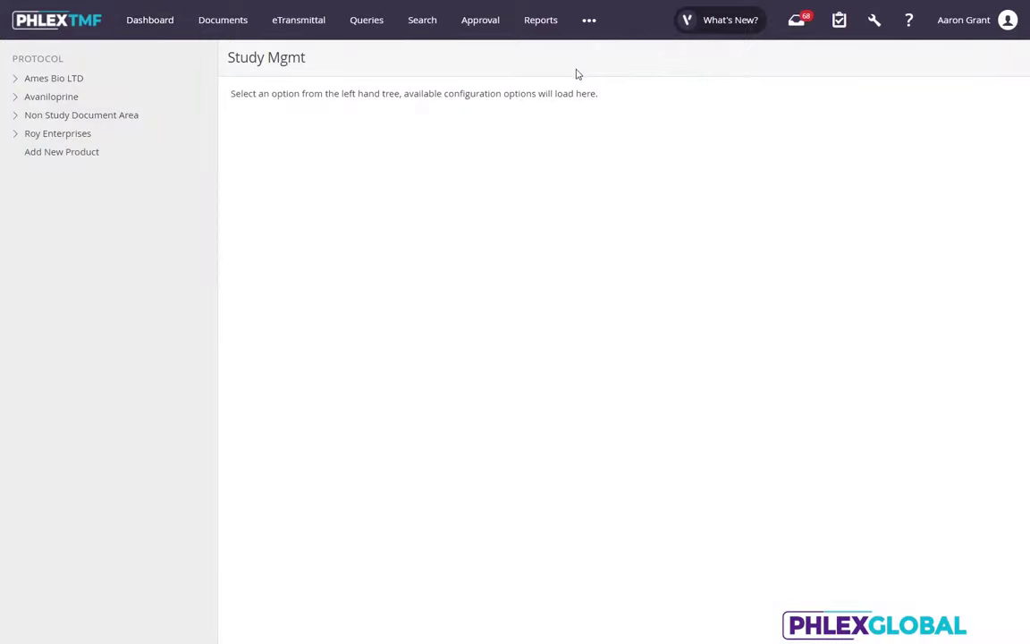
pyautogui.click(16, 98)
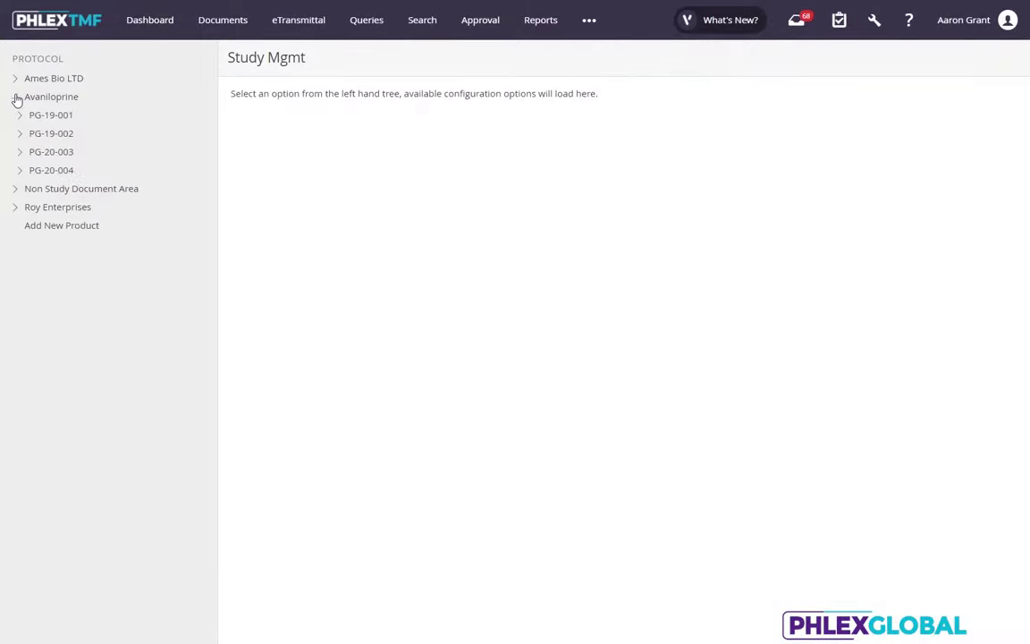
pyautogui.click(50, 115)
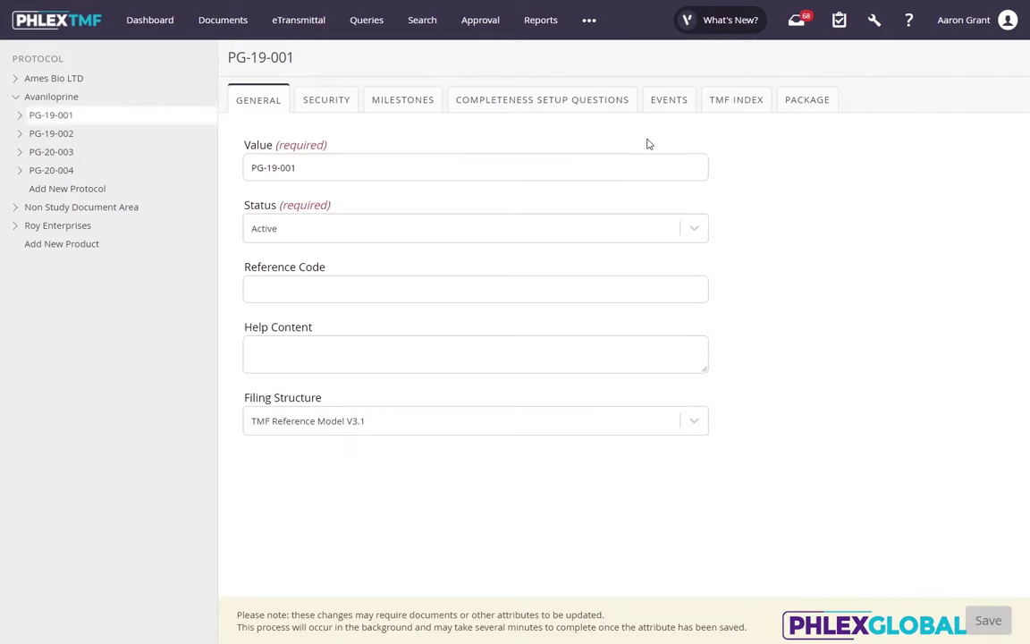
pyautogui.click(805, 101)
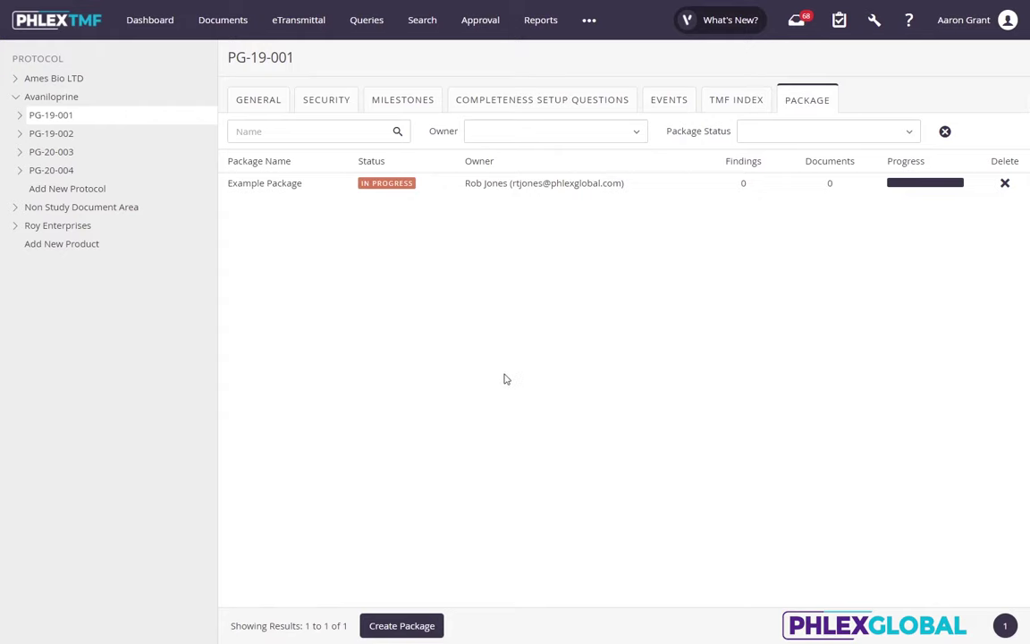
# - Create a package named 'Quarterly Review' from the Periodic Review - (Client) template
pyautogui.click(401, 626)
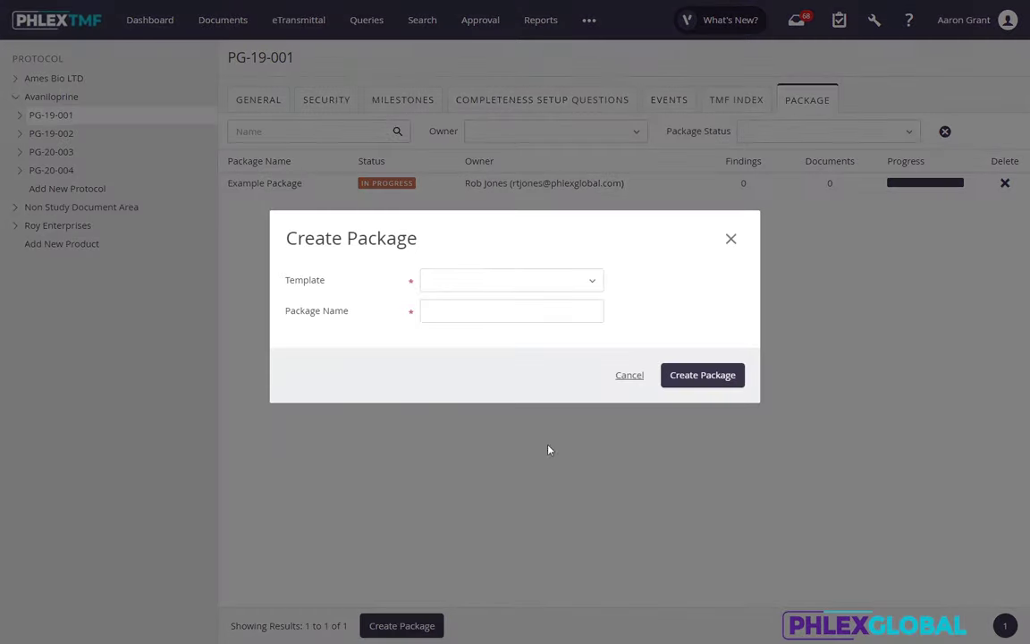
pyautogui.click(597, 283)
pyautogui.click(518, 302)
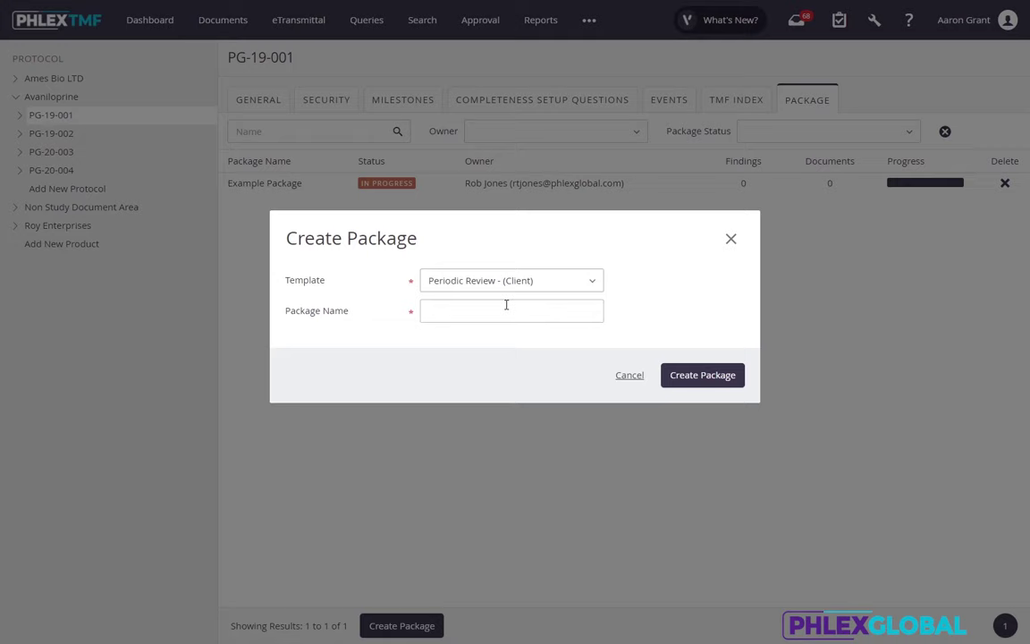
pyautogui.write('Quarterl')
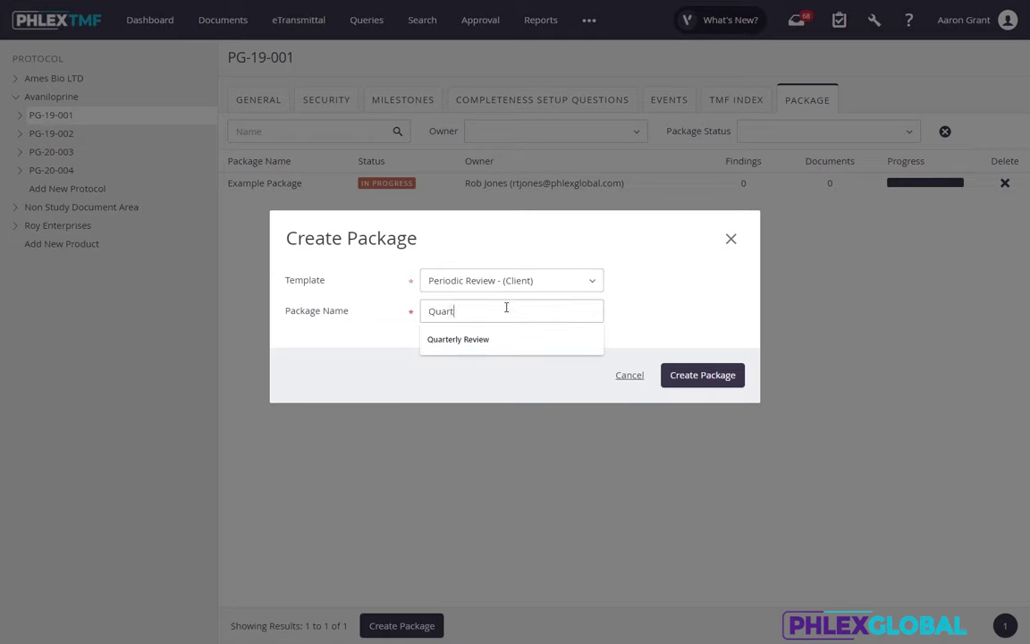
pyautogui.write('y Review')
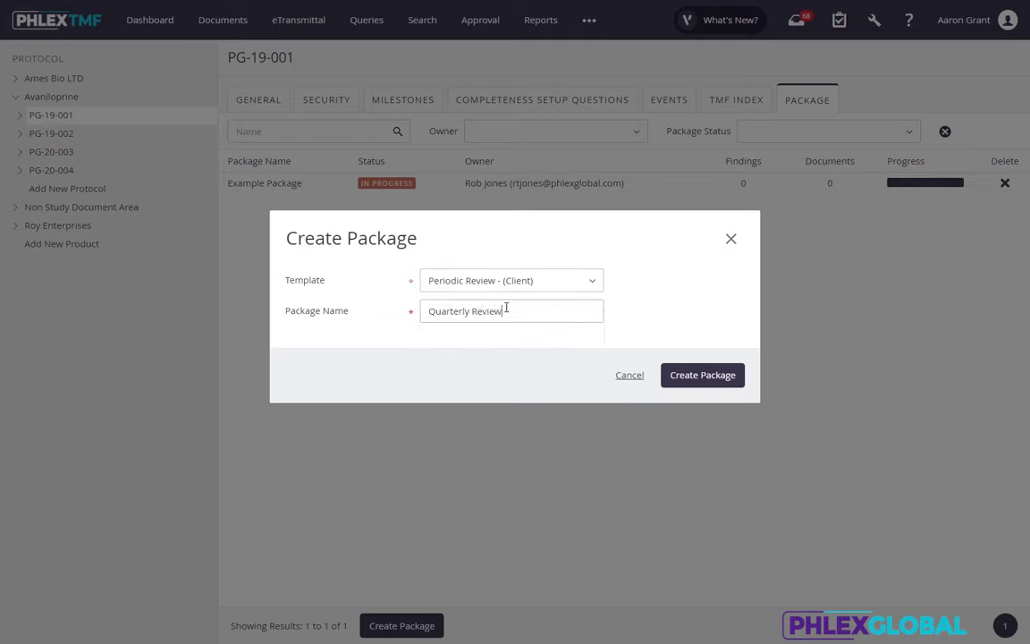
pyautogui.click(696, 379)
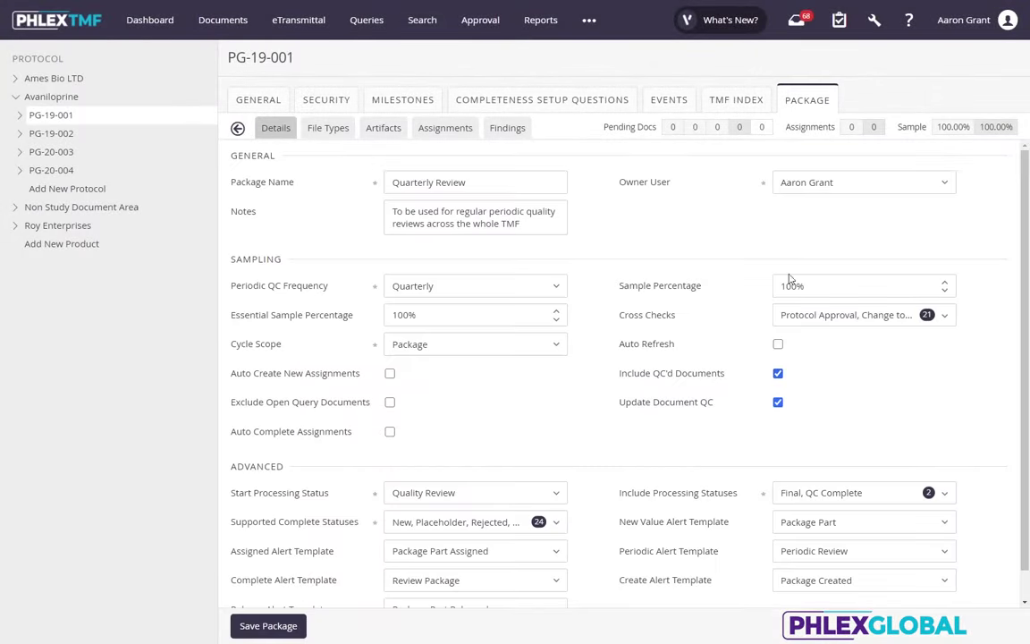
# - Add active assignments, sample documents into them, and take the US-001 site assignment
pyautogui.click(466, 135)
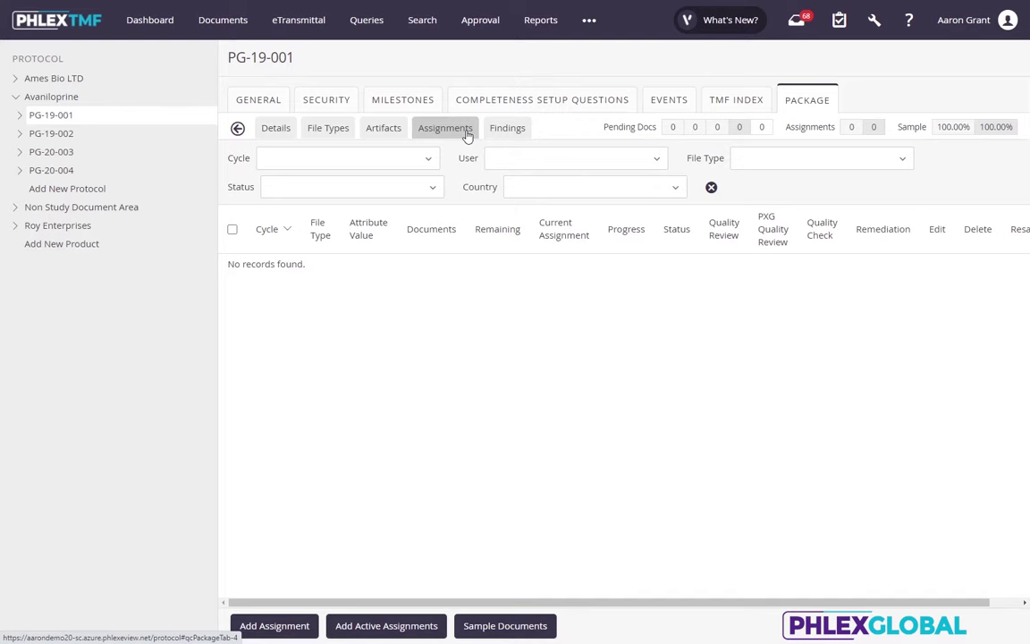
pyautogui.click(394, 626)
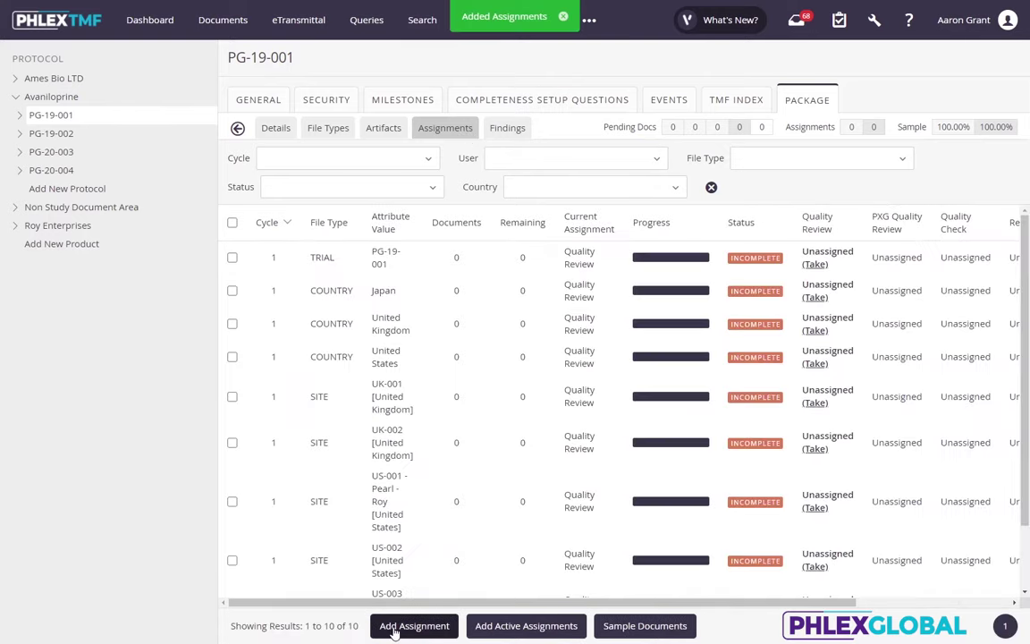
pyautogui.click(638, 625)
pyautogui.click(657, 372)
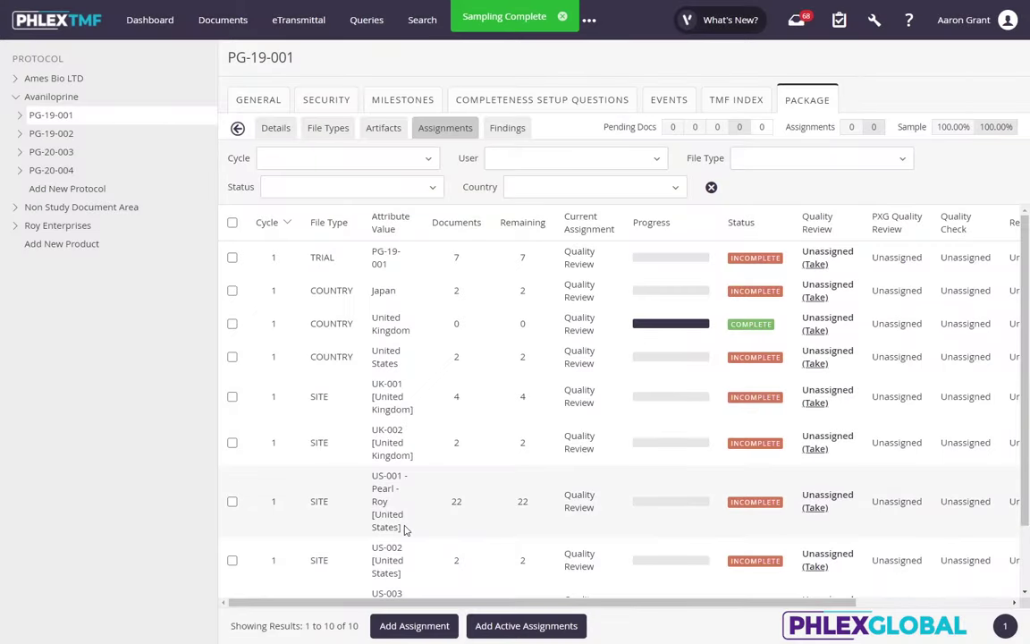
pyautogui.moveTo(476, 510); pyautogui.dragTo(286, 487)
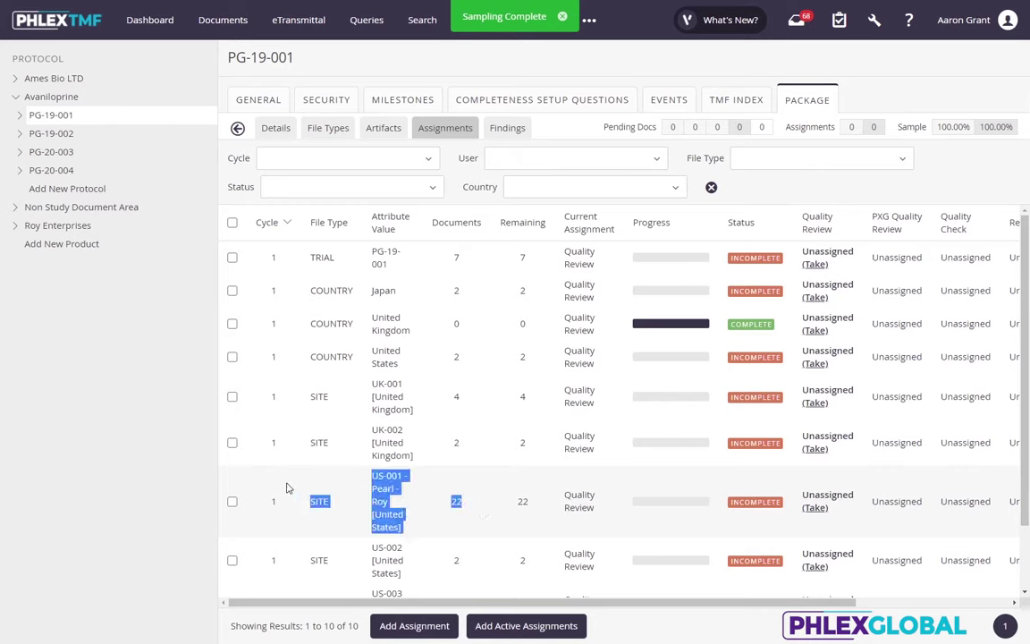
pyautogui.moveTo(671, 501)
pyautogui.click(822, 509)
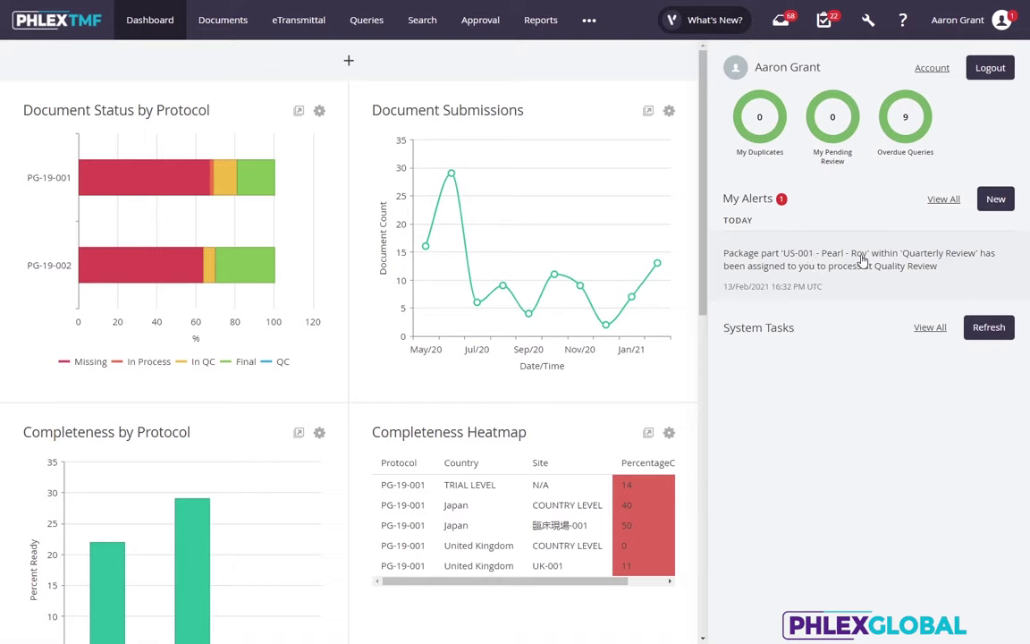
# - From the US-001 alert, open the 05.02.08 Form FDA 1572 document
pyautogui.click(862, 260)
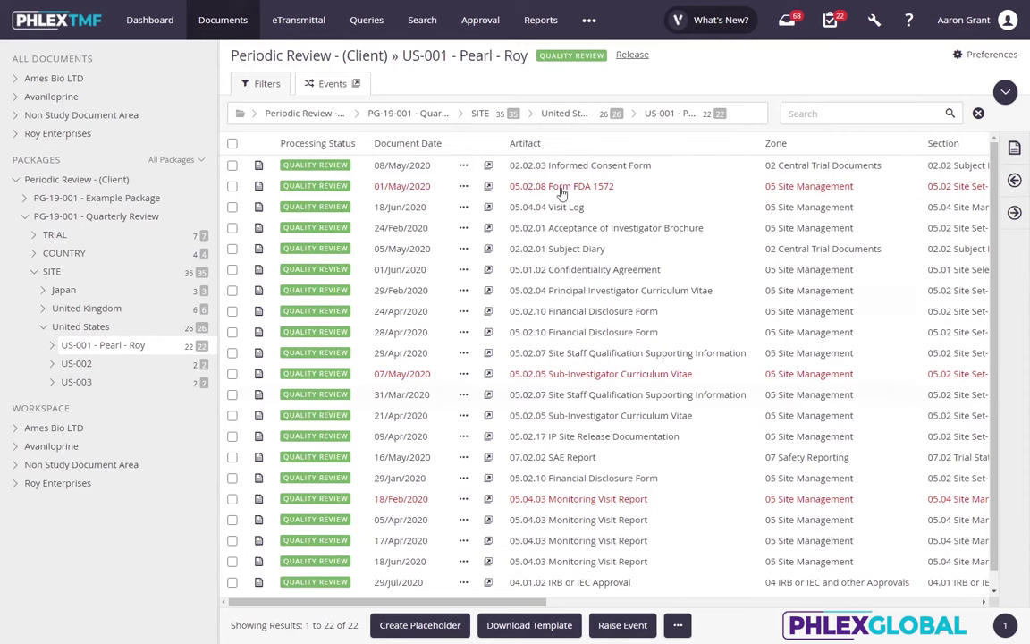
pyautogui.moveTo(556, 185); pyautogui.dragTo(788, 176)
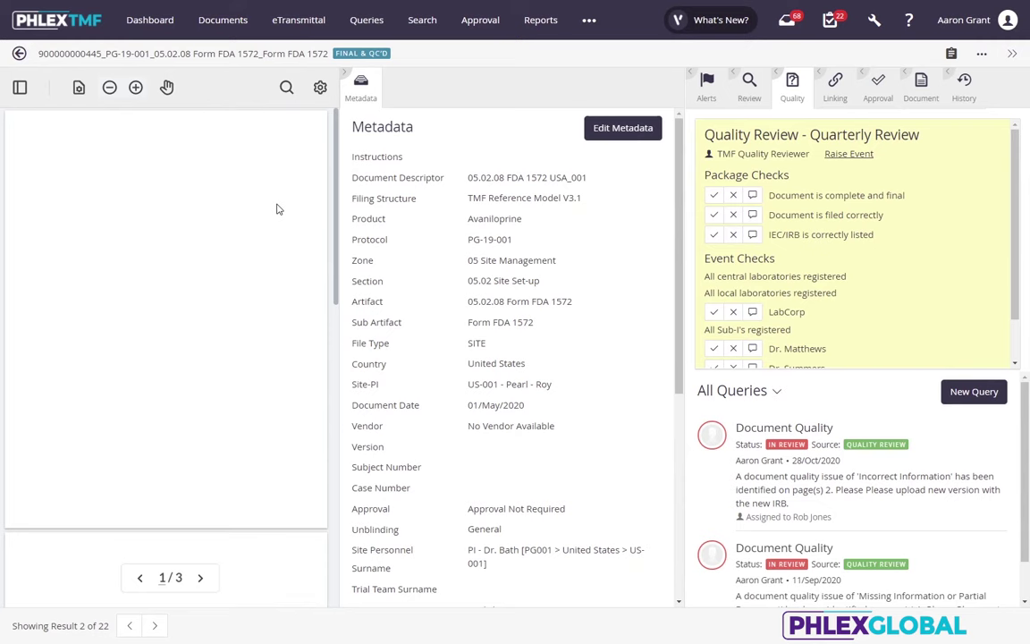
# - Zoom the Form FDA 1572 page in two levels and scroll to its left edge
pyautogui.click(136, 87)
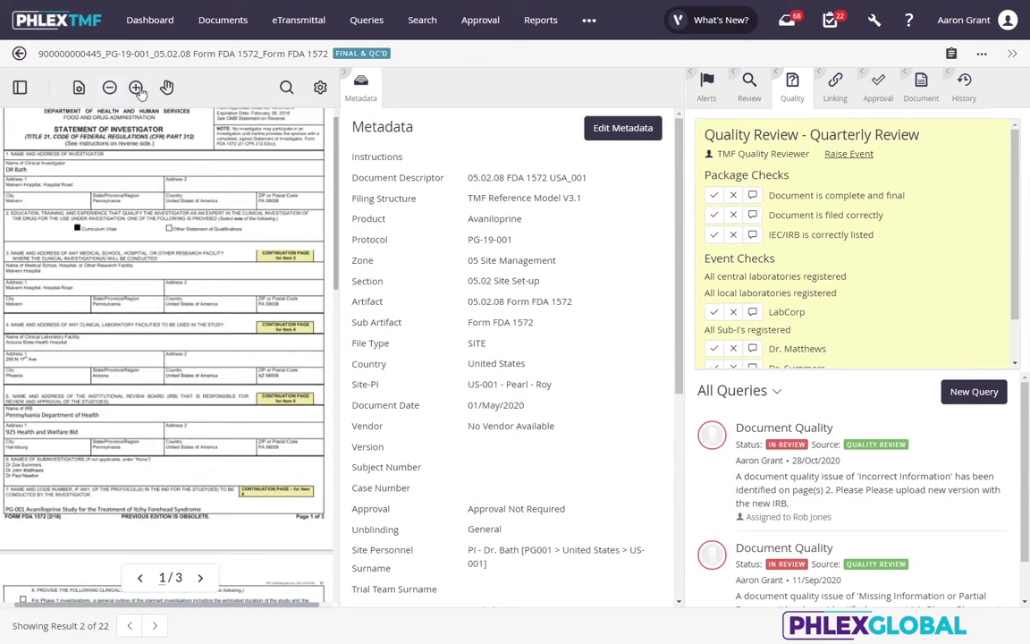
pyautogui.click(135, 86)
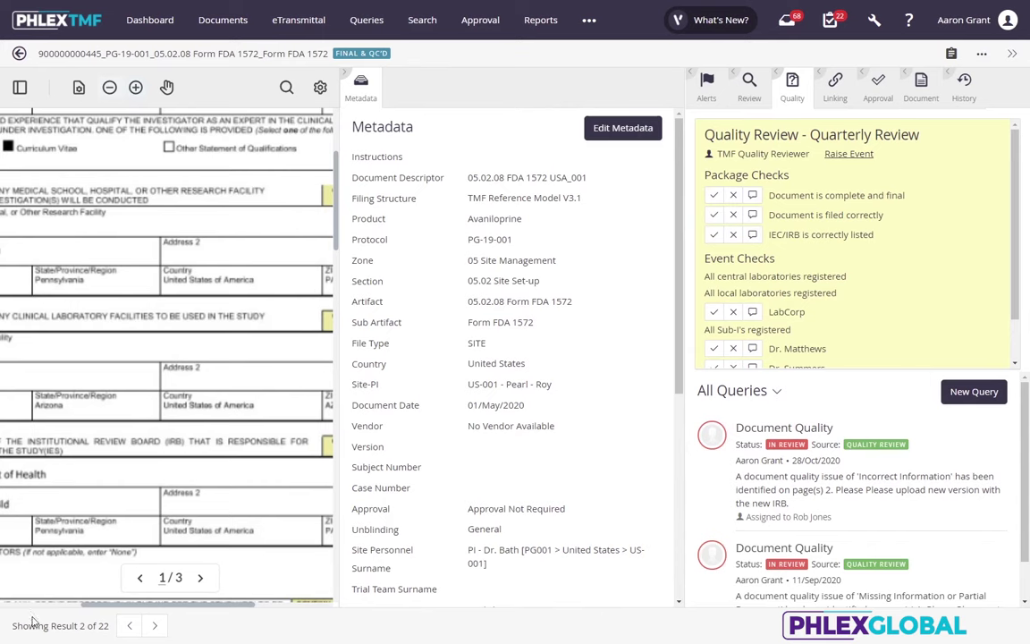
pyautogui.hscroll(-5, 28, 550)
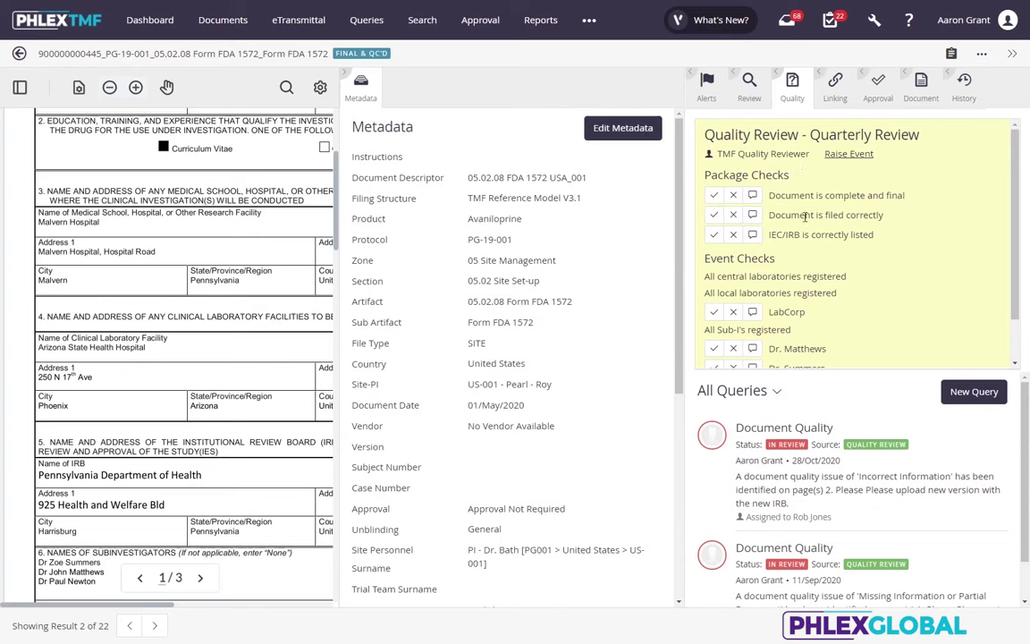
pyautogui.scroll(-1, 818, 256)
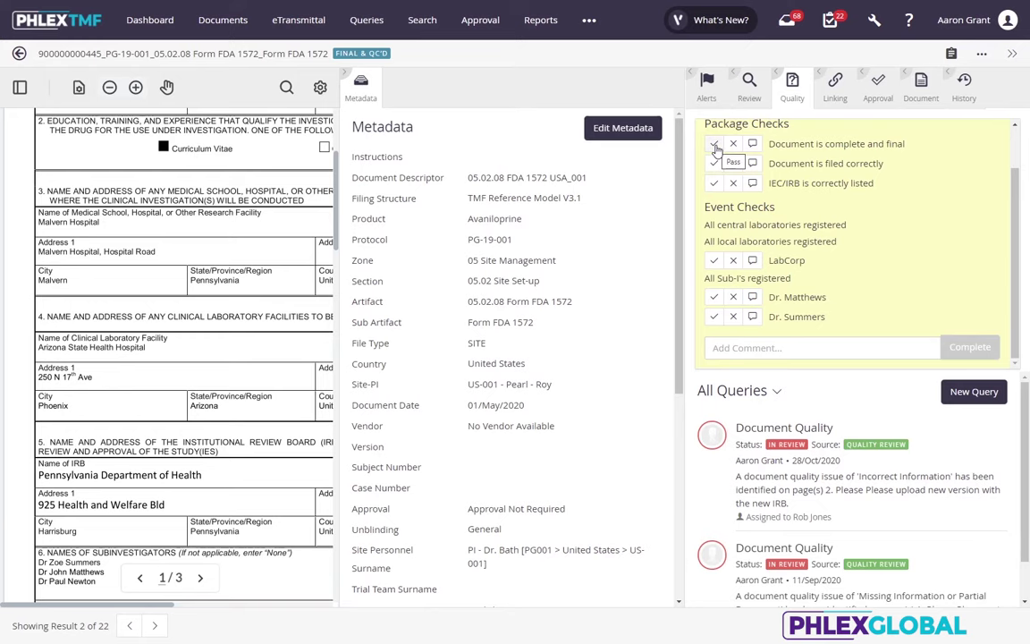
# - Pass the complete/final, filed-correctly and IEC/IRB checks, plus Dr. Matthews and Dr. Summers
pyautogui.click(713, 144)
pyautogui.click(715, 163)
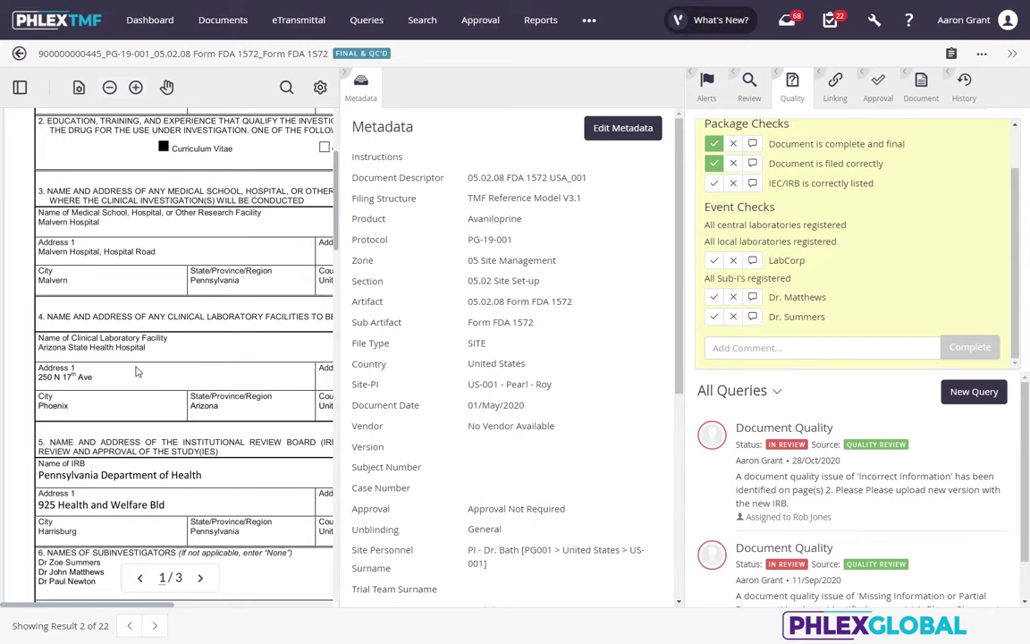
pyautogui.click(714, 183)
pyautogui.click(711, 319)
pyautogui.click(715, 297)
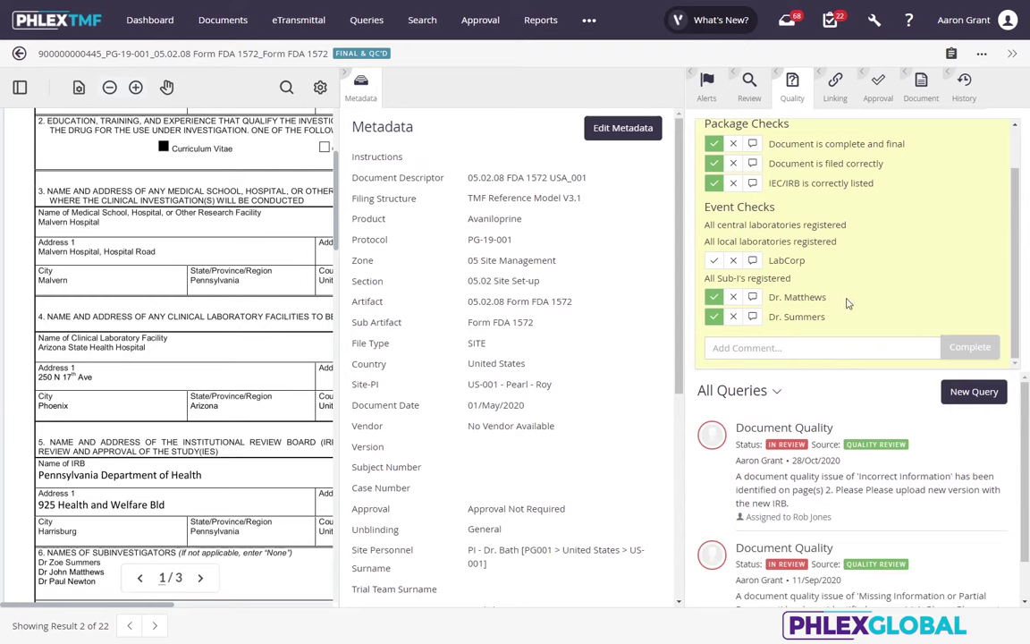
pyautogui.scroll(2, 932, 303)
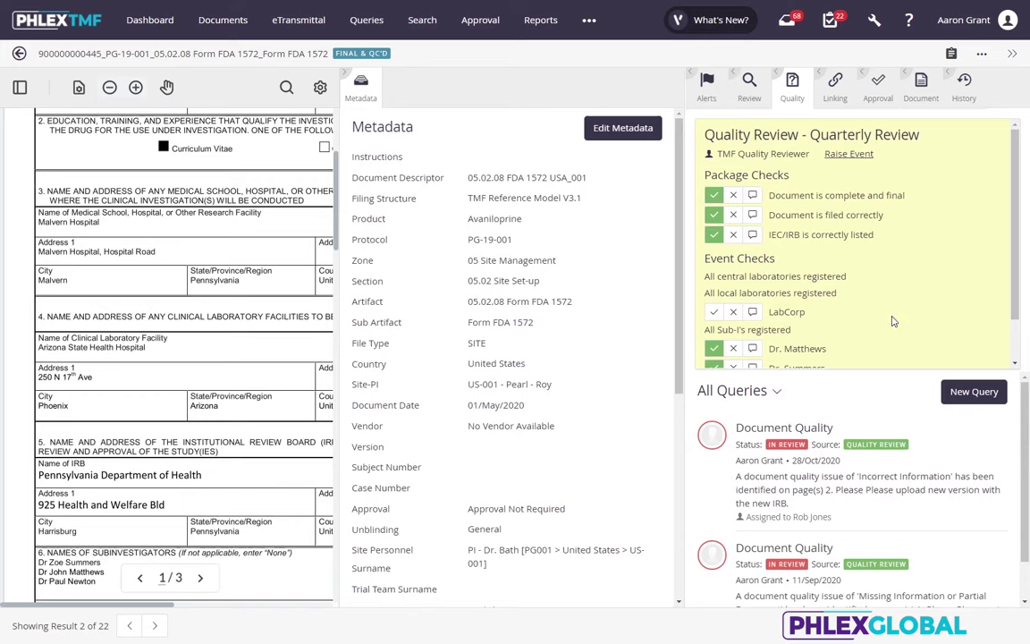
# - Draft a Sub-I event named Newton, review its placeholders, then close the form
pyautogui.click(854, 154)
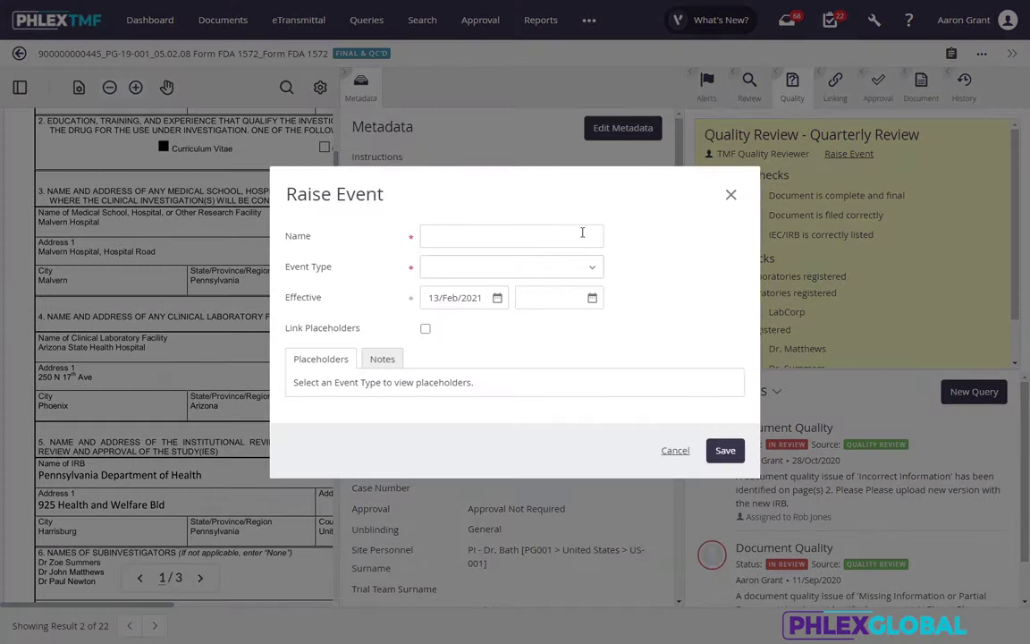
pyautogui.click(582, 232)
pyautogui.write('New')
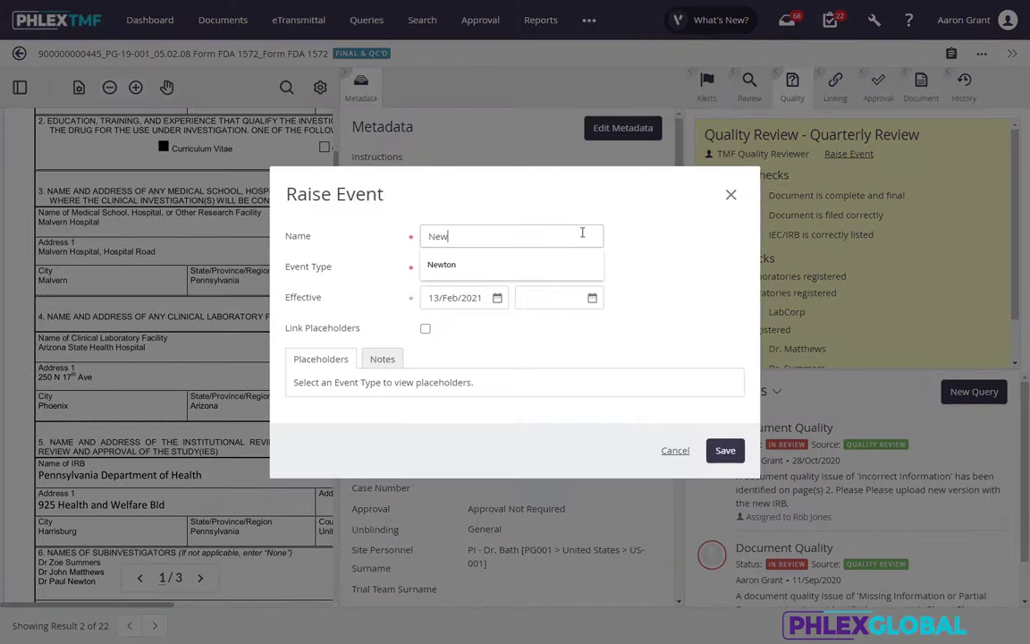
pyautogui.write('ton')
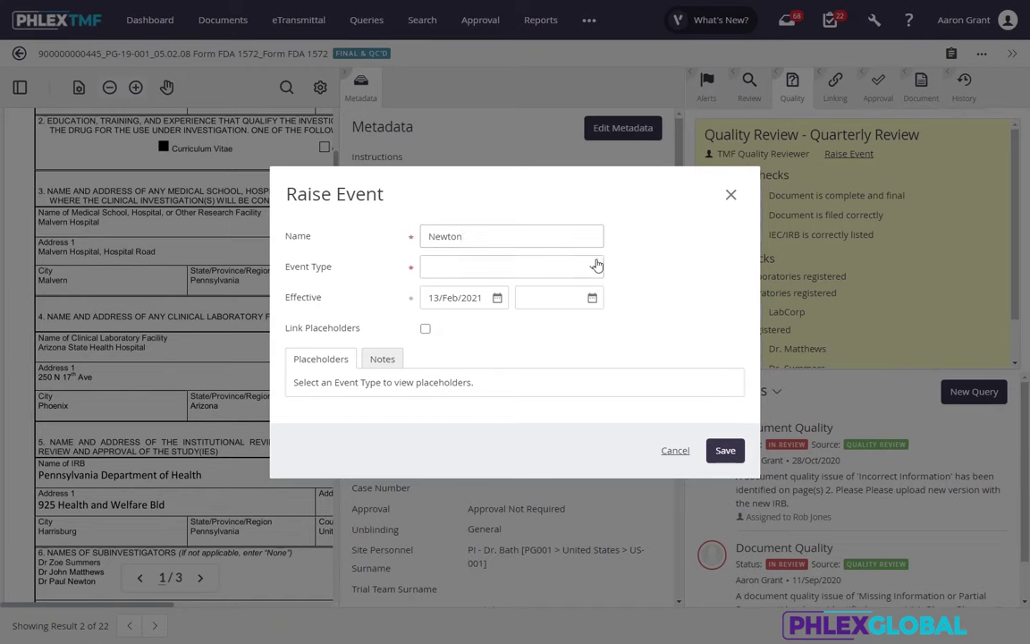
pyautogui.click(592, 267)
pyautogui.click(456, 307)
pyautogui.click(704, 312)
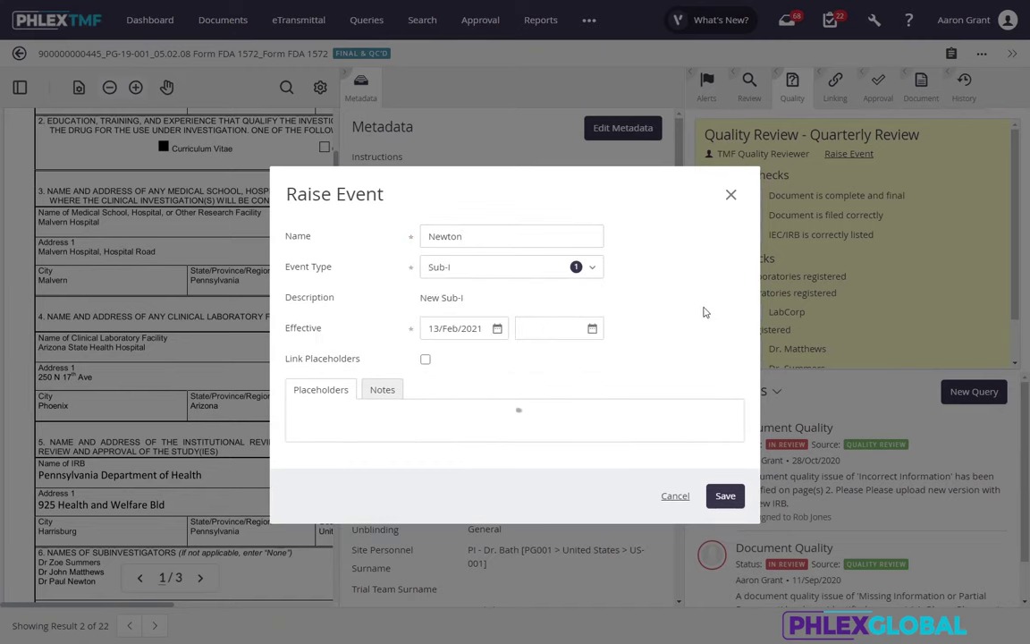
pyautogui.scroll(-3, 605, 394)
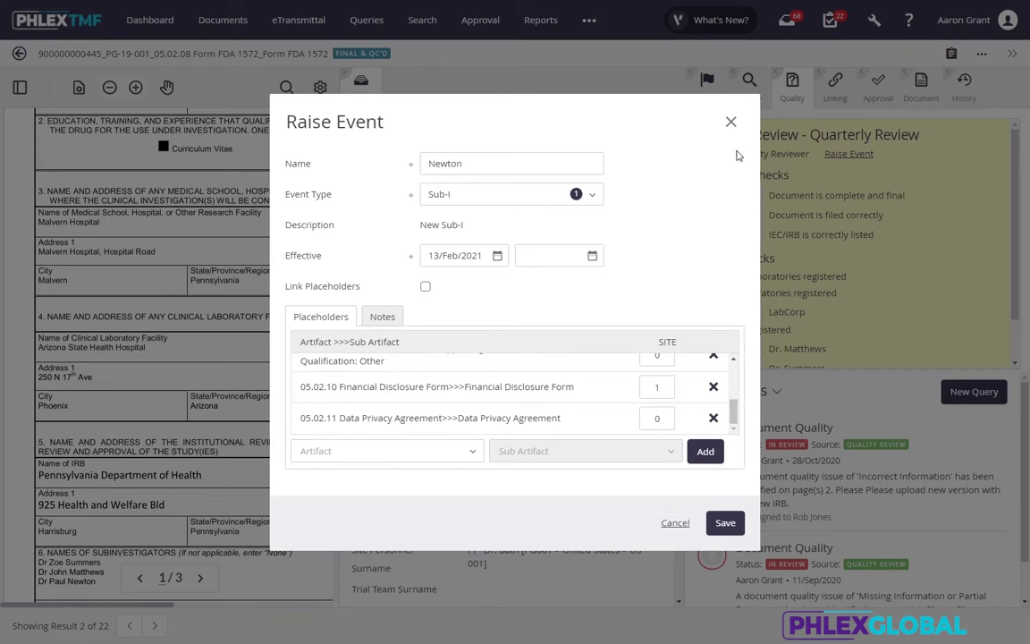
pyautogui.click(731, 123)
pyautogui.scroll(-1, 809, 315)
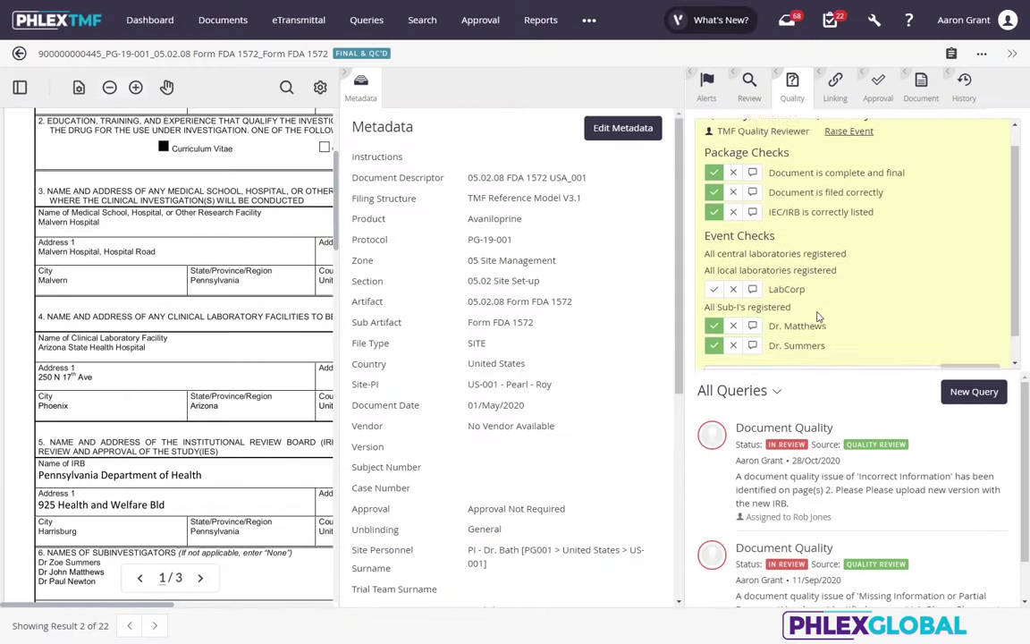